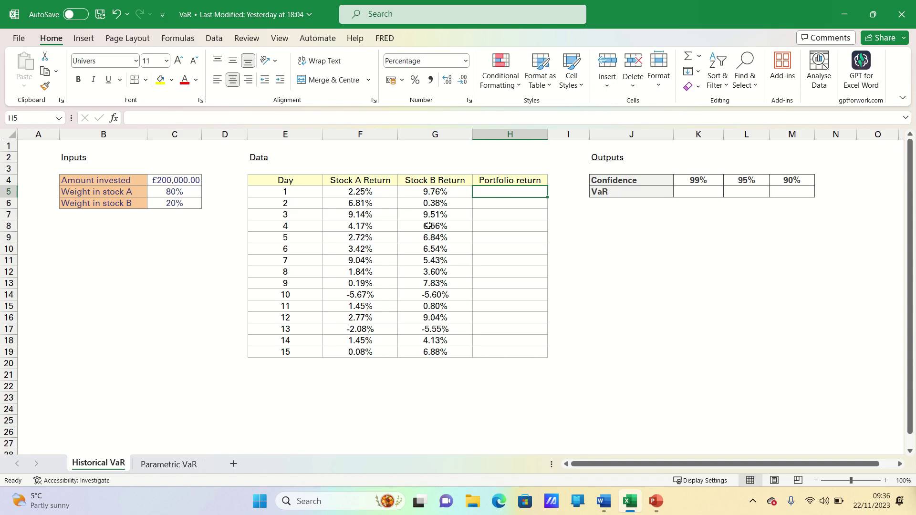
# Enter =$C$5*F5+$C$6*G5 in H5 (3.75% on day 1) and fill it down to H19
pyautogui.write('=')
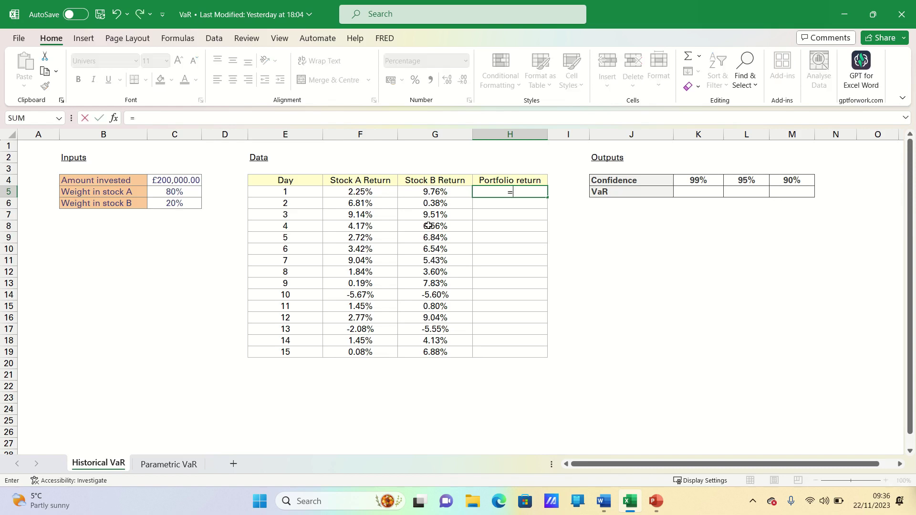
pyautogui.click(186, 189)
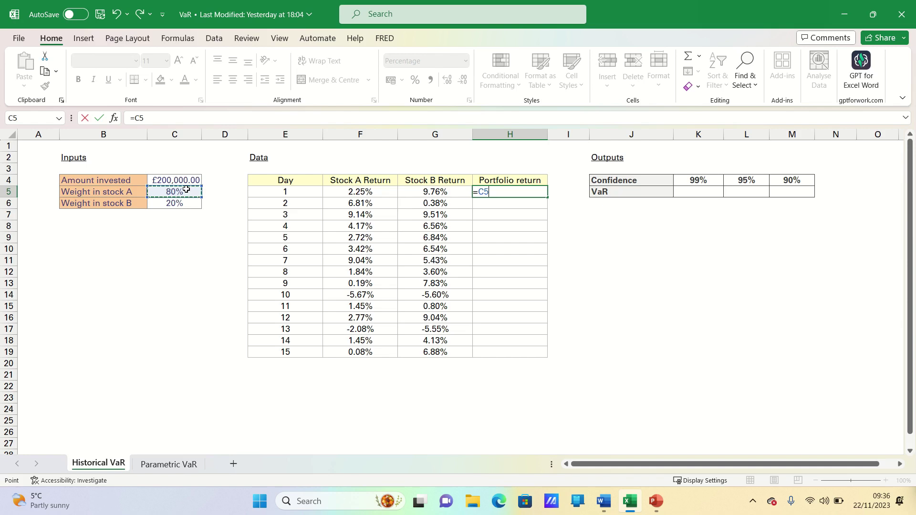
pyautogui.press('F4')
pyautogui.write('*')
pyautogui.click(359, 190)
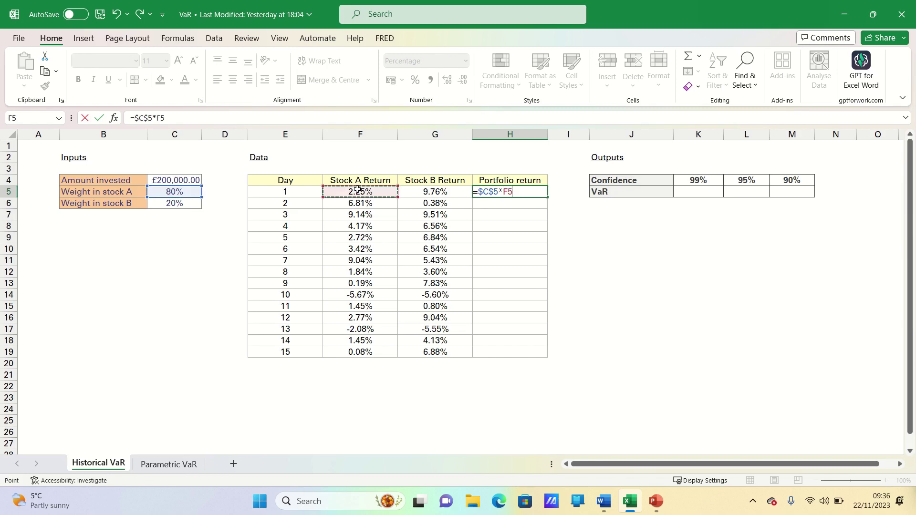
pyautogui.write('+')
pyautogui.click(189, 204)
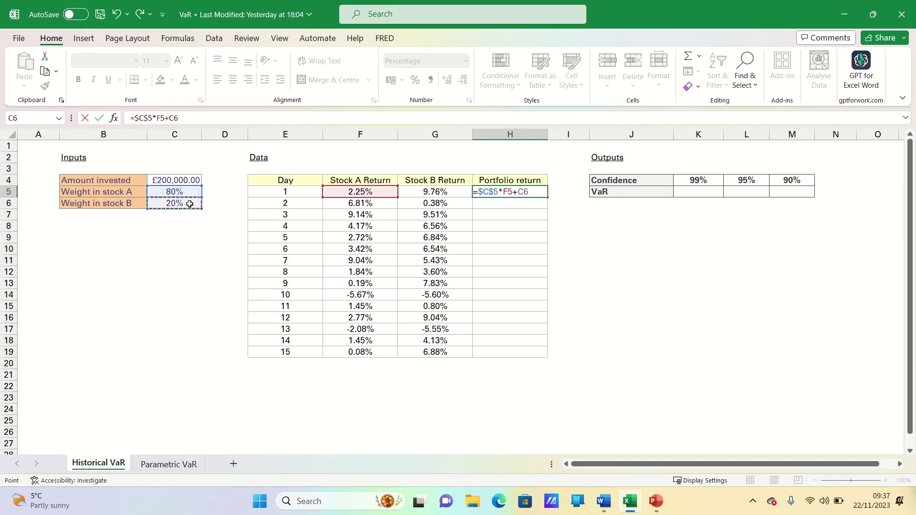
pyautogui.press('F4')
pyautogui.write('*')
pyautogui.click(438, 192)
pyautogui.press('Return')
pyautogui.click(539, 192)
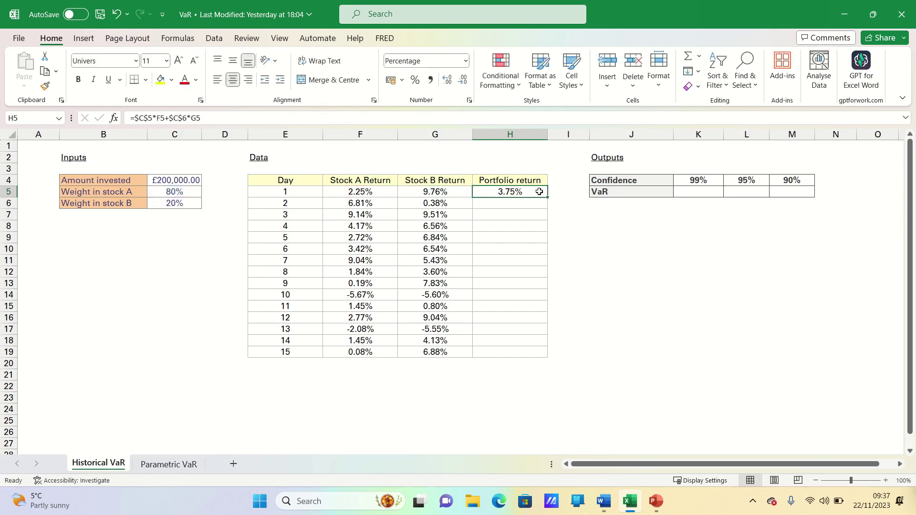
pyautogui.doubleClick(547, 197)
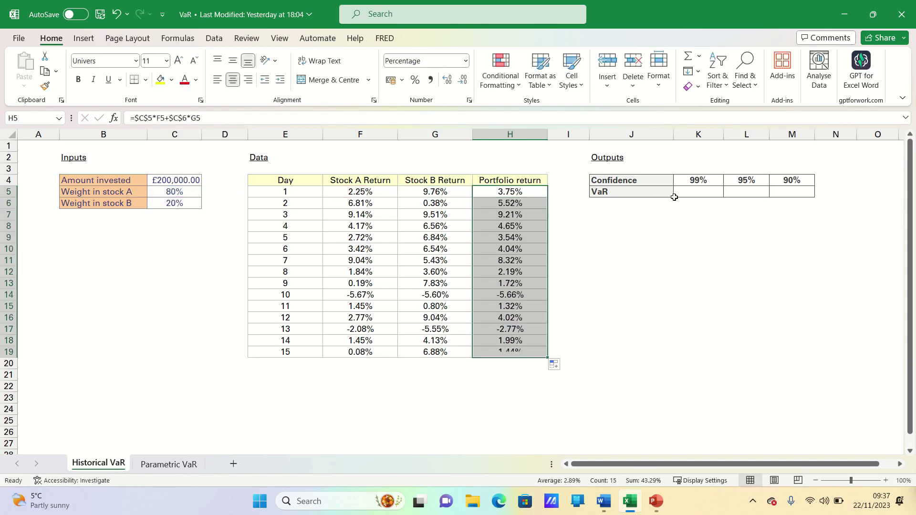
pyautogui.click(689, 192)
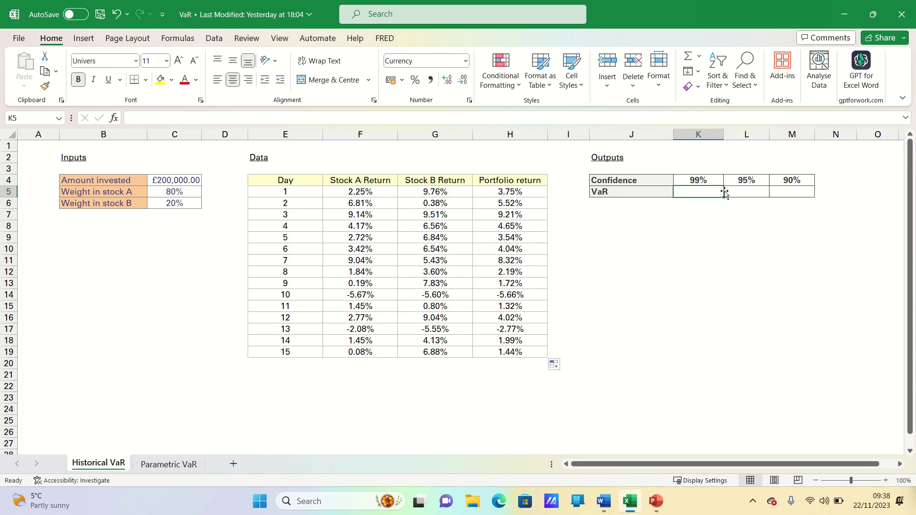
pyautogui.press('Right')
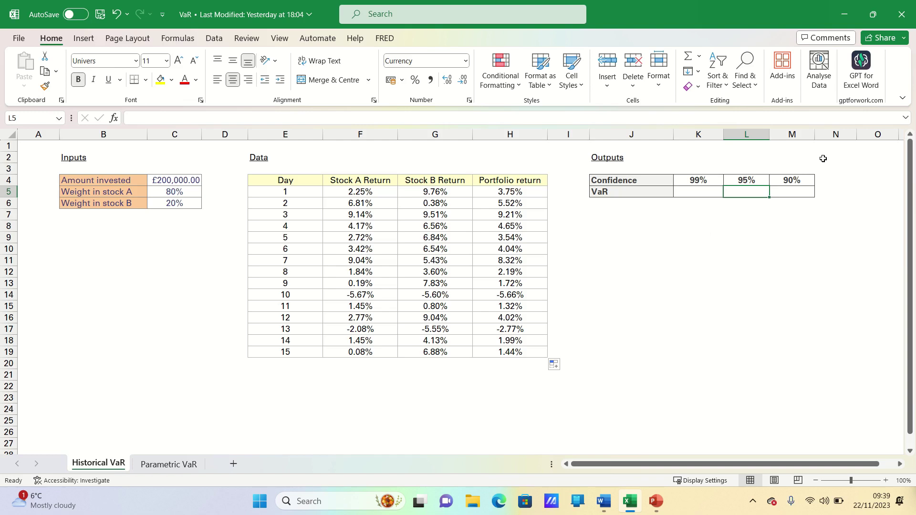
# Enter =PERCENTILE($H$5:$H$19,1-K4)*$C$4 in K5, giving -£10,505.04 for the 99% VaR
pyautogui.press('Left')
pyautogui.write('=')
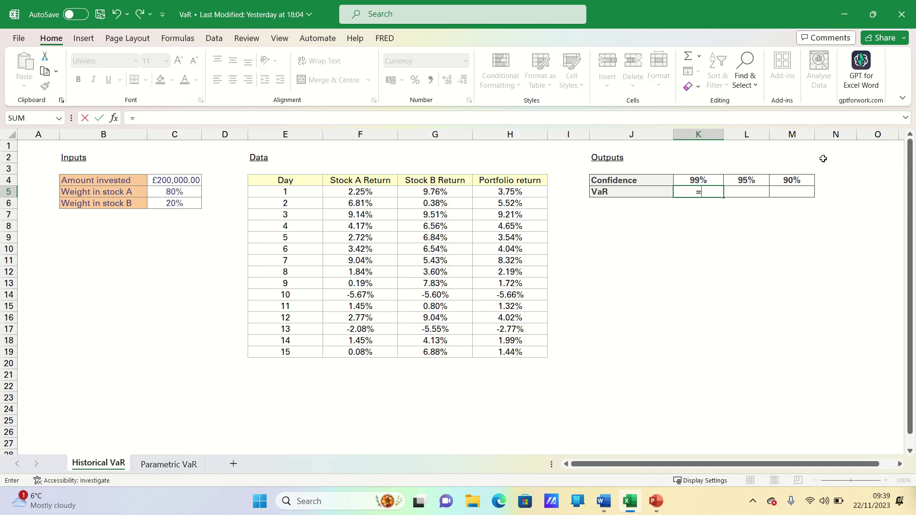
pyautogui.write('PERCENTILE')
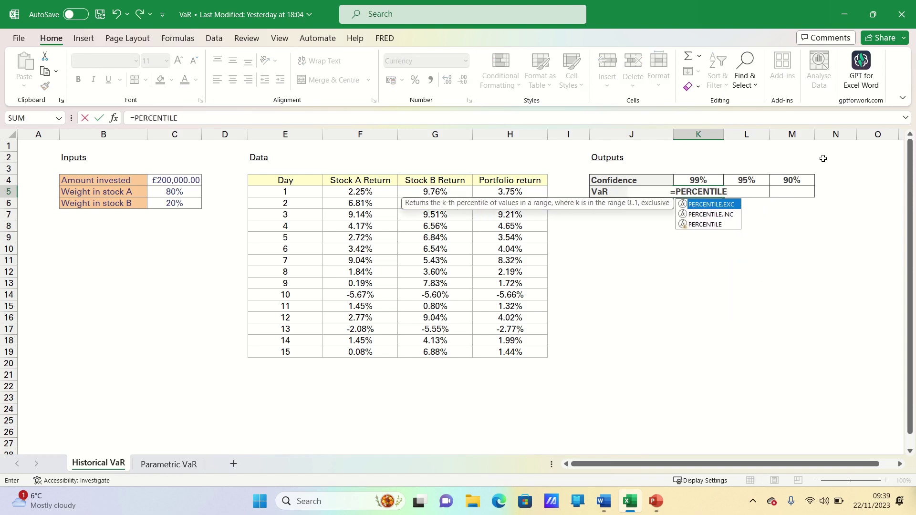
pyautogui.write('(')
pyautogui.click(535, 192)
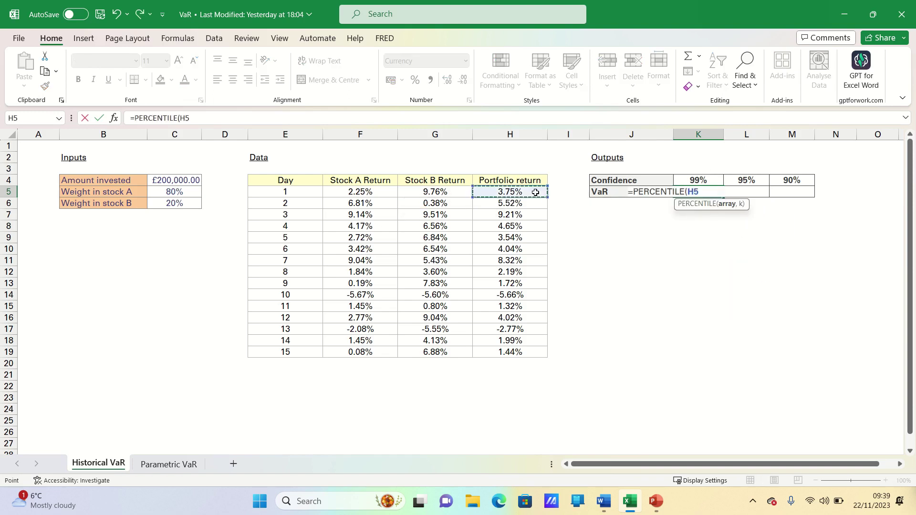
pyautogui.hotkey('ctrl', 'shift', 'Down')
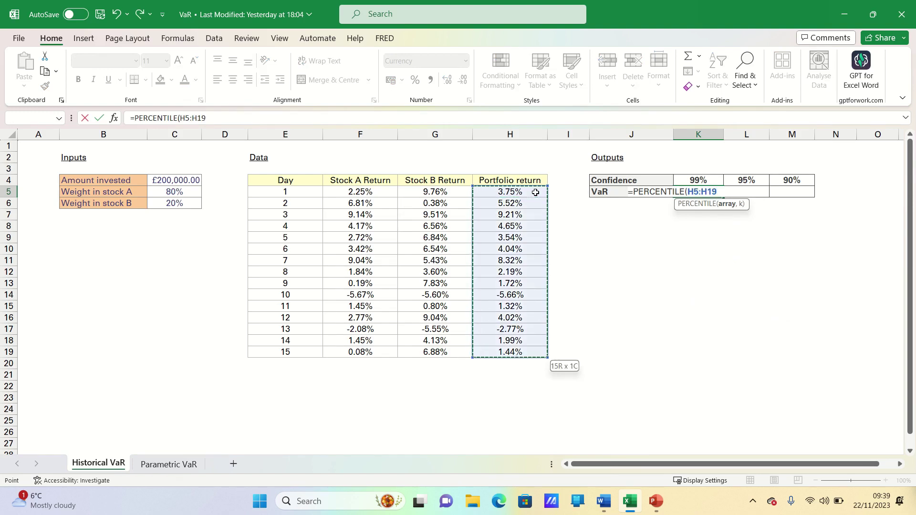
pyautogui.press('F4')
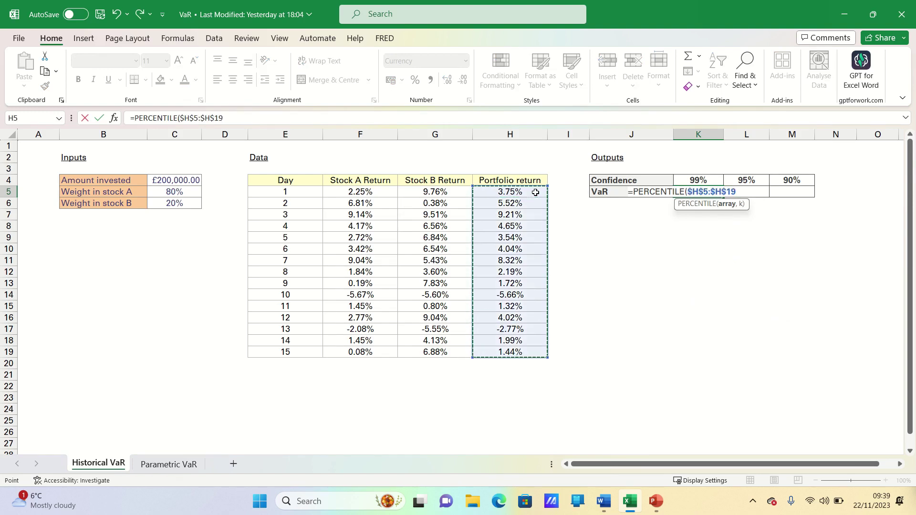
pyautogui.write(',1-')
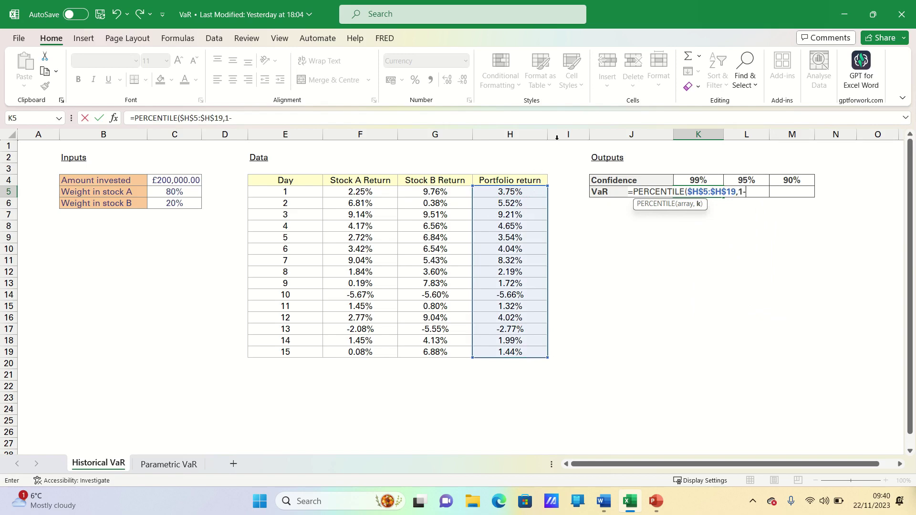
pyautogui.click(694, 180)
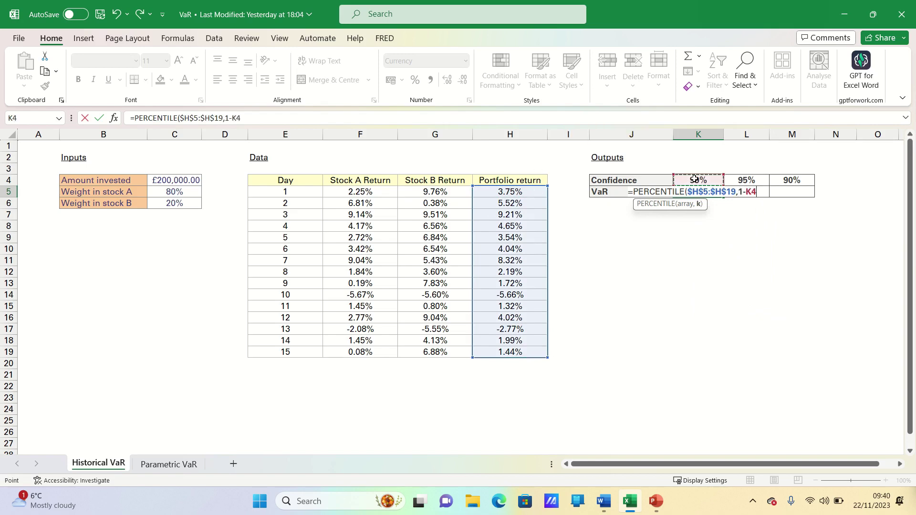
pyautogui.write(')*')
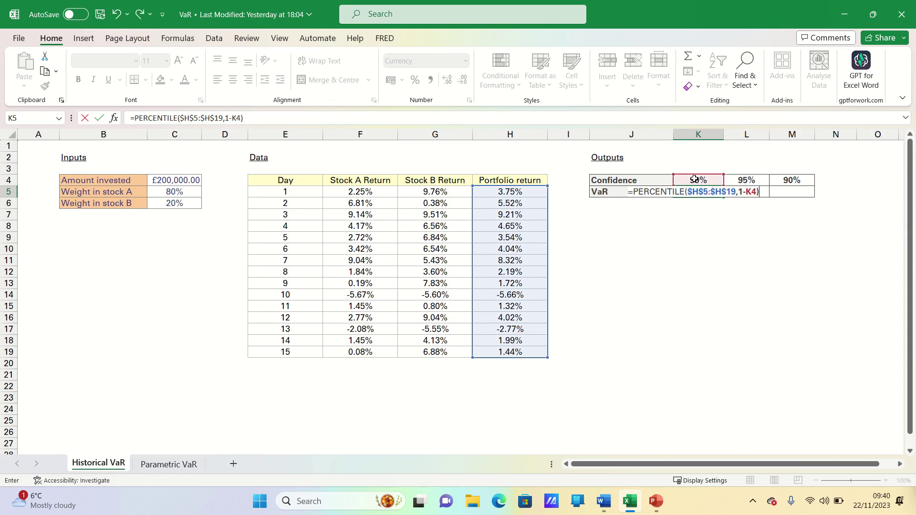
pyautogui.click(181, 181)
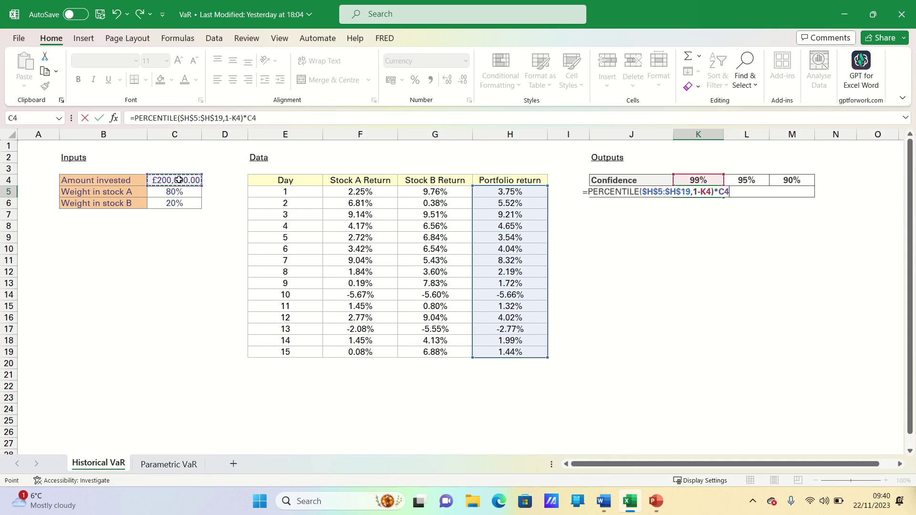
pyautogui.press('Return')
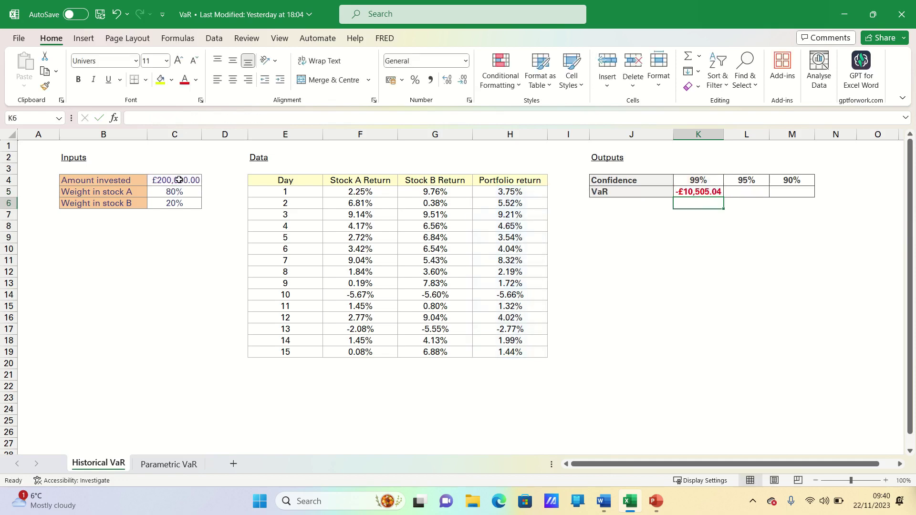
# Wrap the K5 VaR formula in ABS so the 99% VaR shows £10,505.04
pyautogui.press('Up')
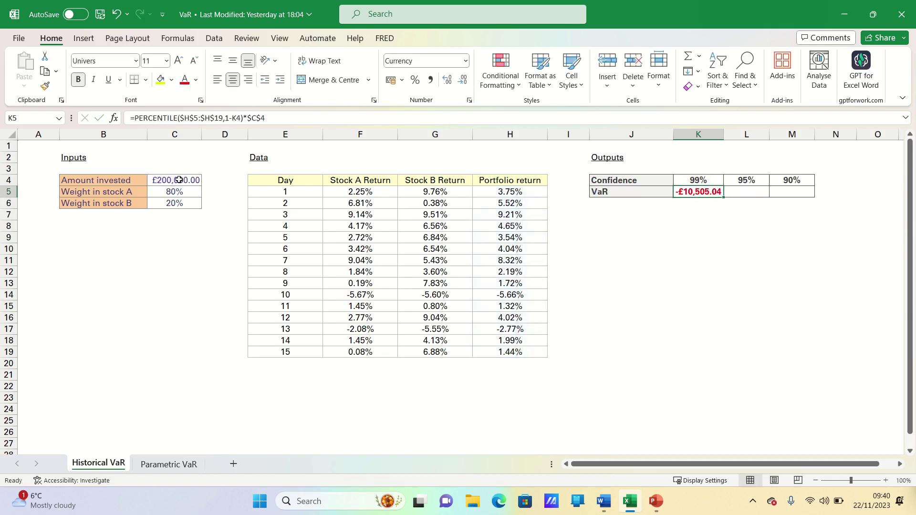
pyautogui.click(136, 118)
pyautogui.write('ABS(')
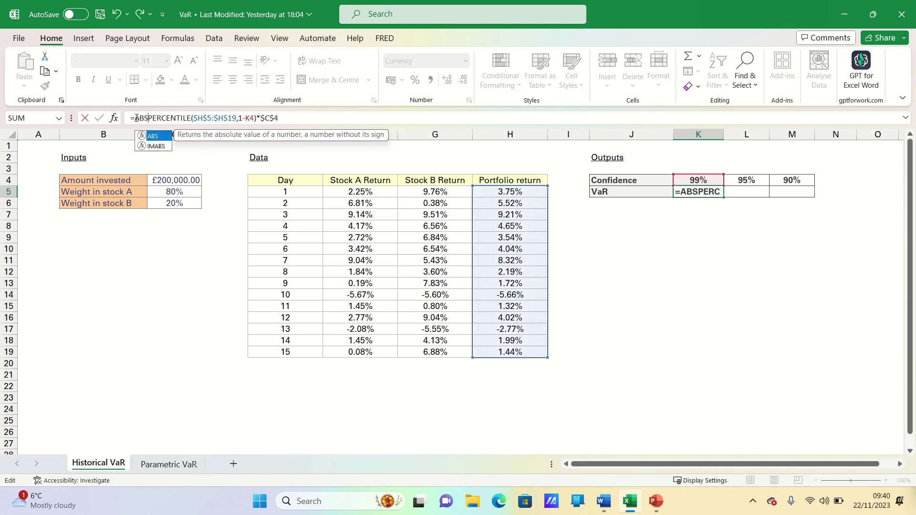
pyautogui.click(290, 117)
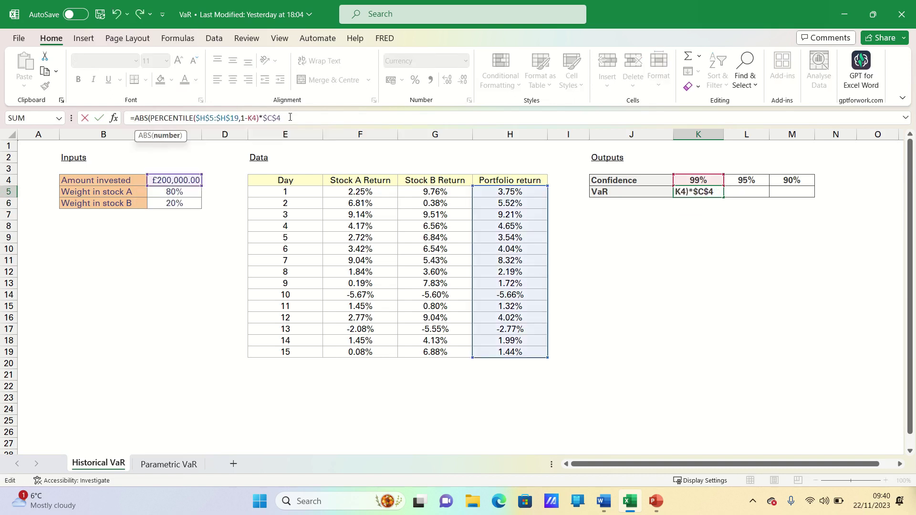
pyautogui.write(')')
pyautogui.press('Return')
# Copy the VaR formula across to M5, giving £7,277.20 at 95% and £2,272.80 at 90%
pyautogui.press('Up')
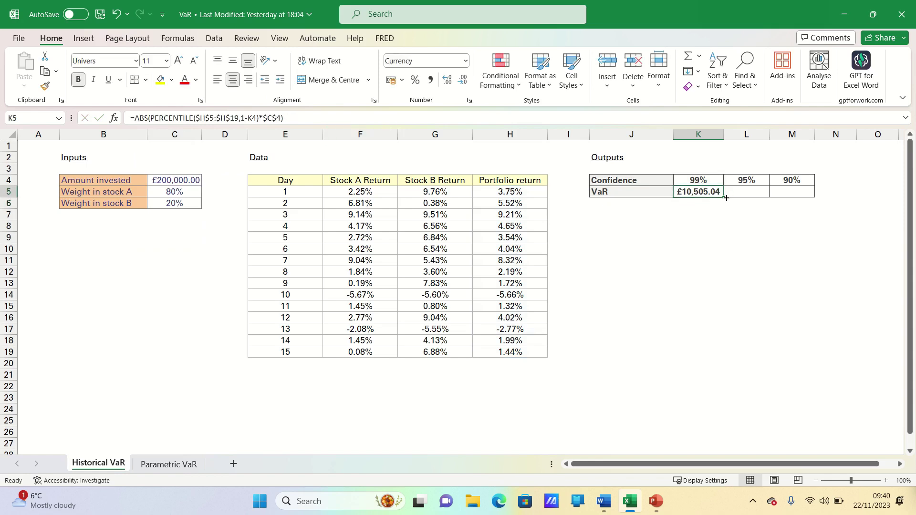
pyautogui.moveTo(724, 197); pyautogui.dragTo(793, 197)
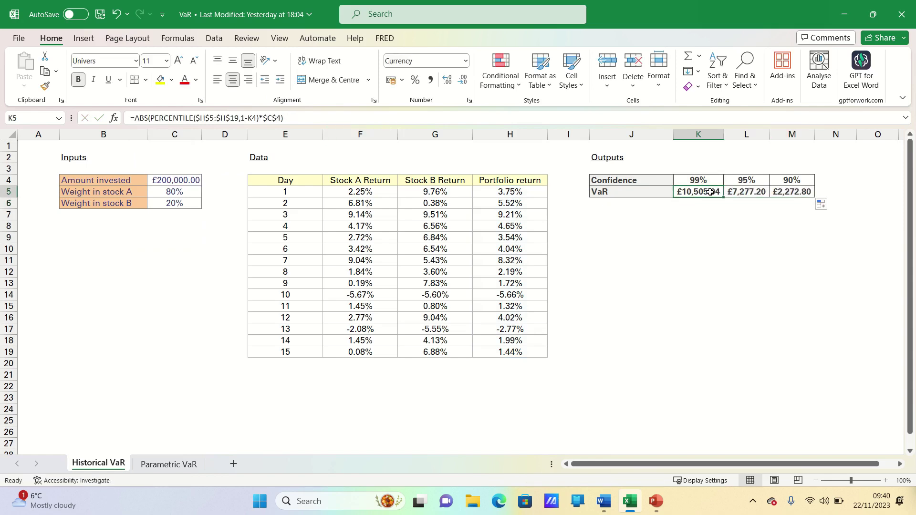
pyautogui.press('Right')
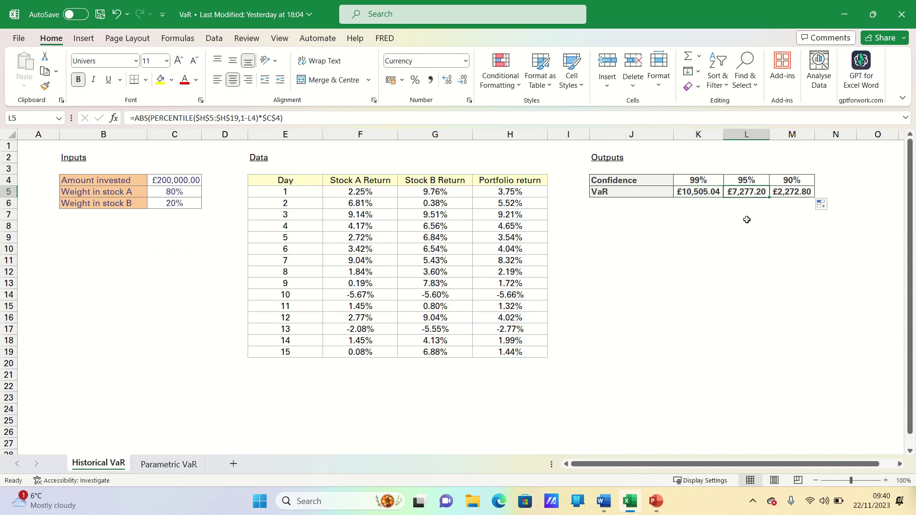